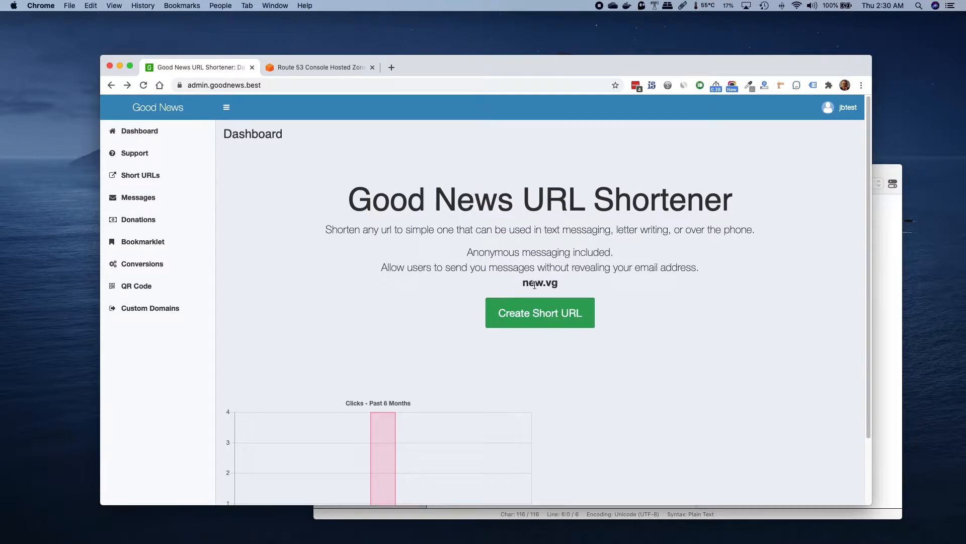
# Examine the new.vg domain on the dashboard and the custom domain instructions for the DNS A record's IP address
pyautogui.click(569, 281)
pyautogui.moveTo(569, 280); pyautogui.dragTo(521, 278)
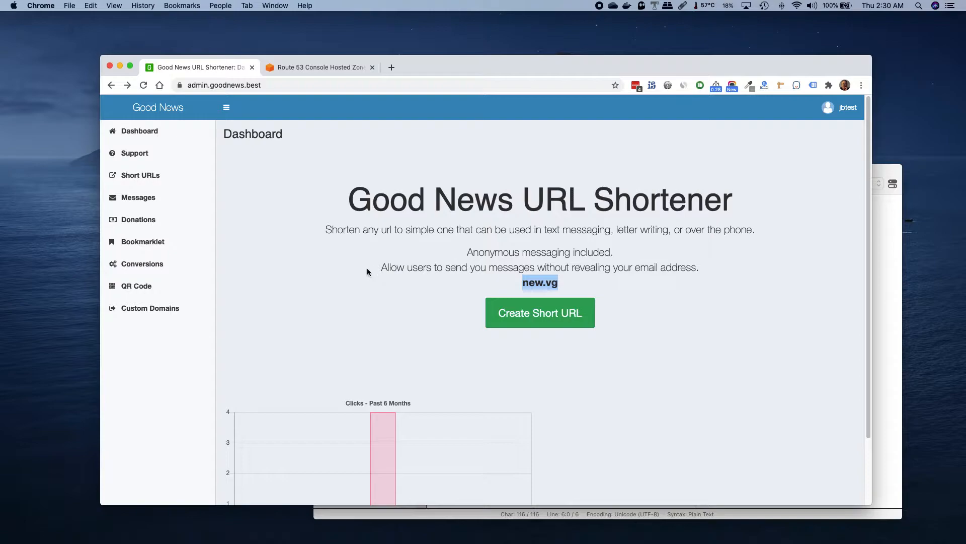
pyautogui.click(157, 312)
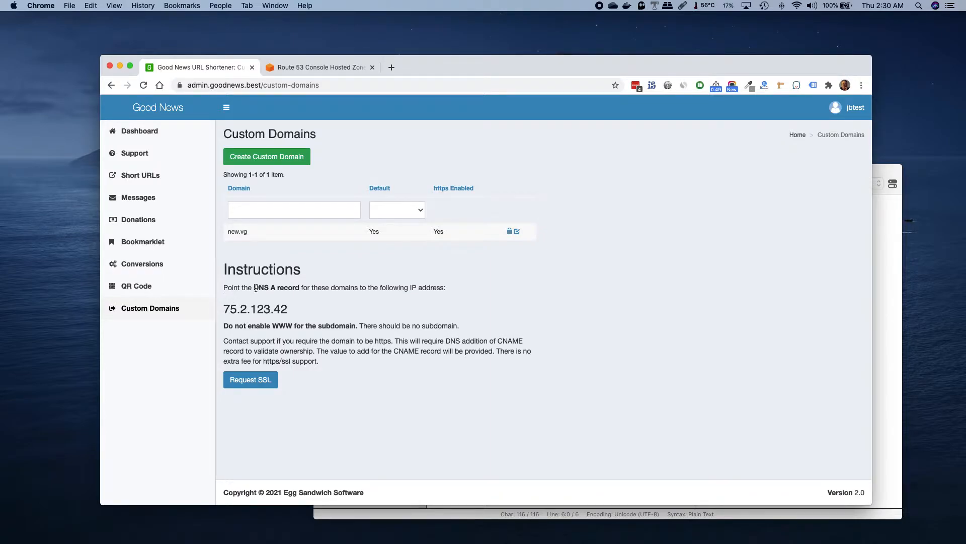
pyautogui.moveTo(290, 309); pyautogui.dragTo(223, 309)
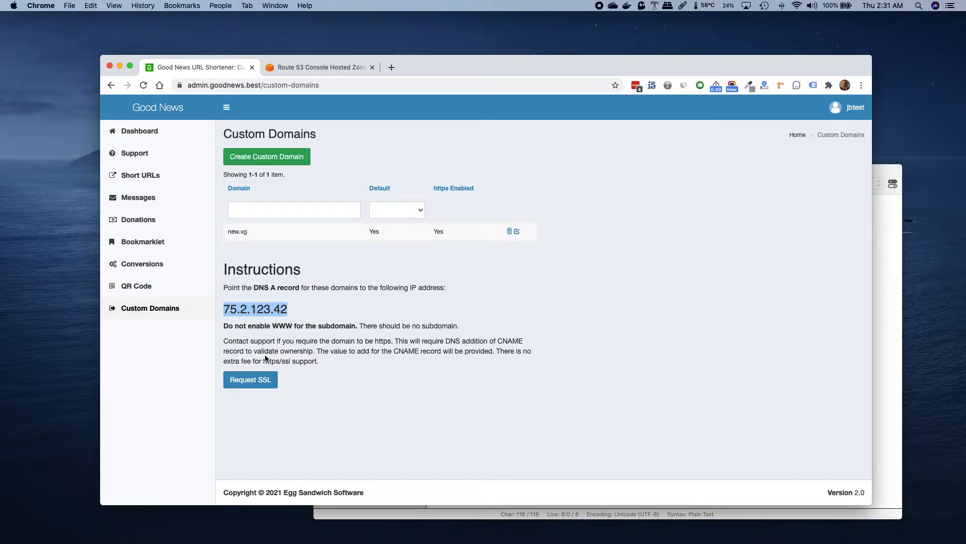
# Draft an SSL request for new.vg in the contact form's message, and return to the custom domains without submitting it
pyautogui.click(249, 377)
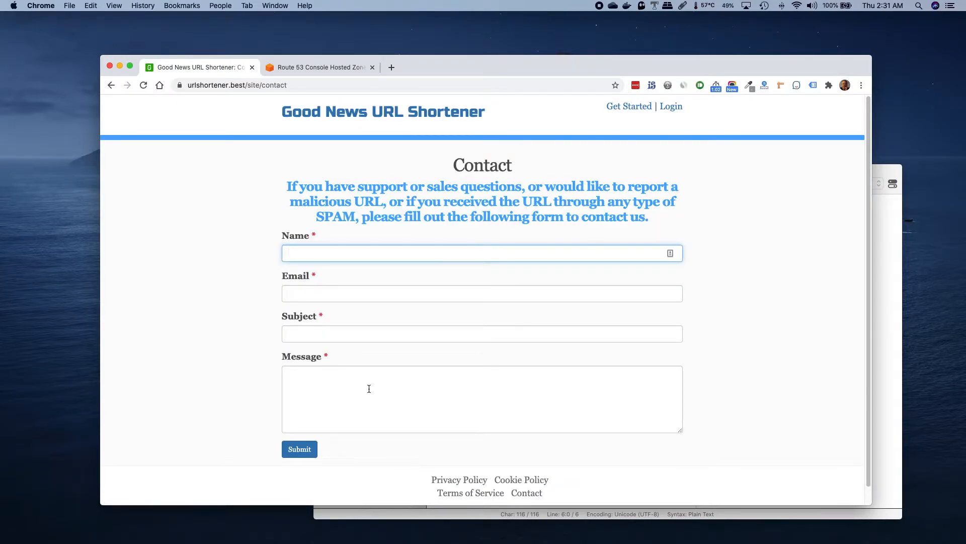
pyautogui.click(368, 386)
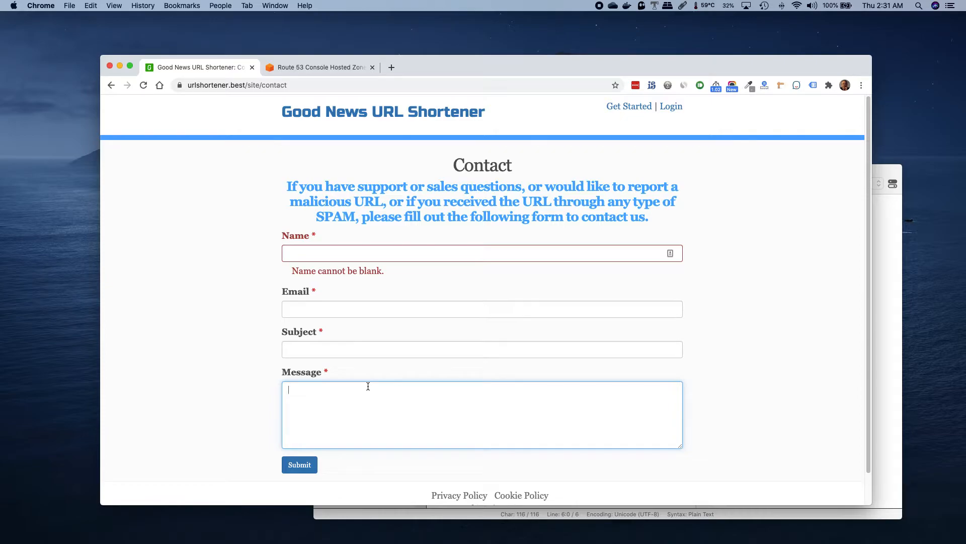
pyautogui.write('new.vg')
pyautogui.write('jb')
pyautogui.click(112, 86)
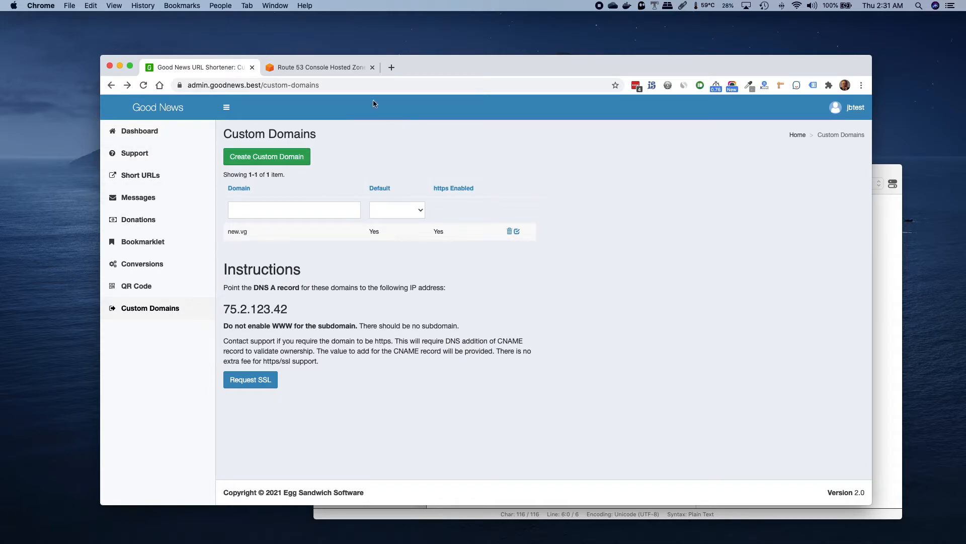
# Switch to the Route 53 console and start a new record in the new.vg hosted zone with record type CNAME
pyautogui.click(324, 66)
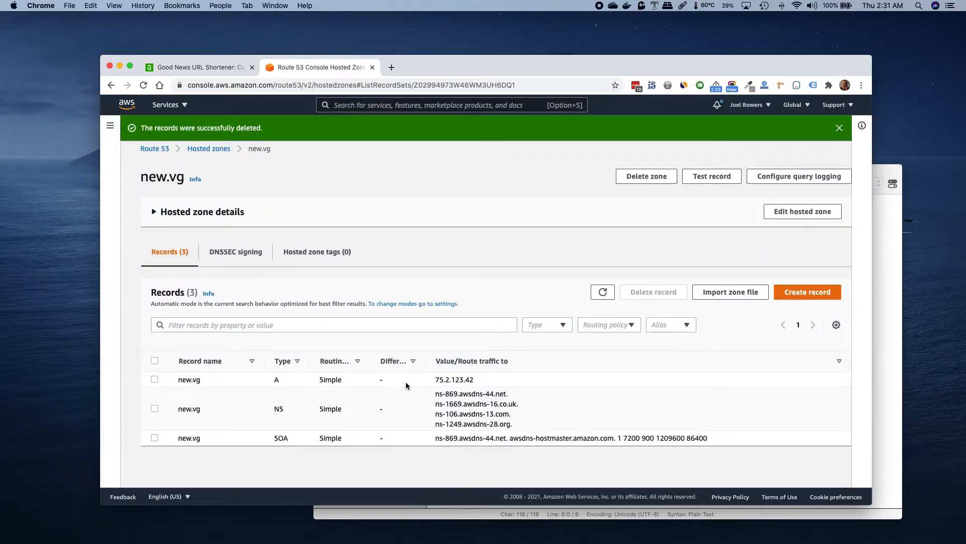
pyautogui.click(813, 293)
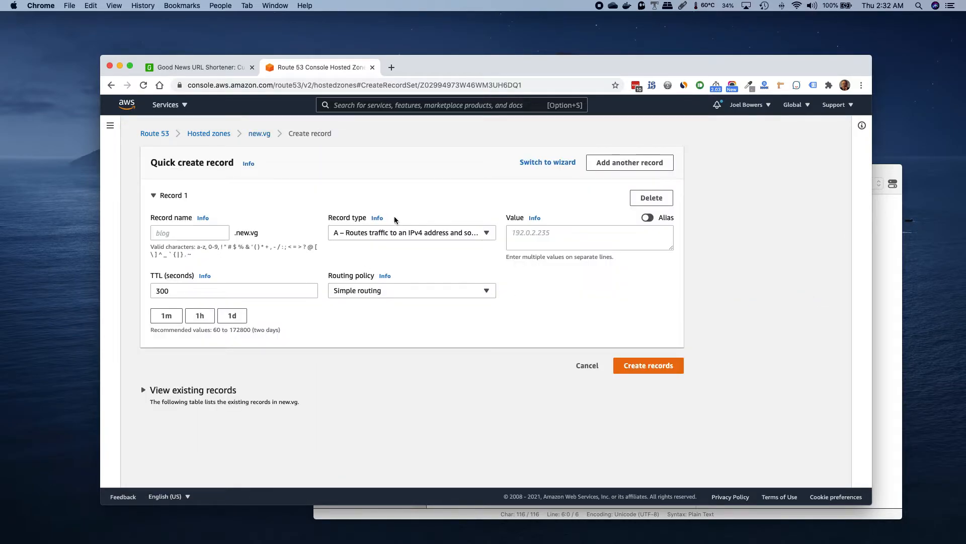
pyautogui.click(428, 235)
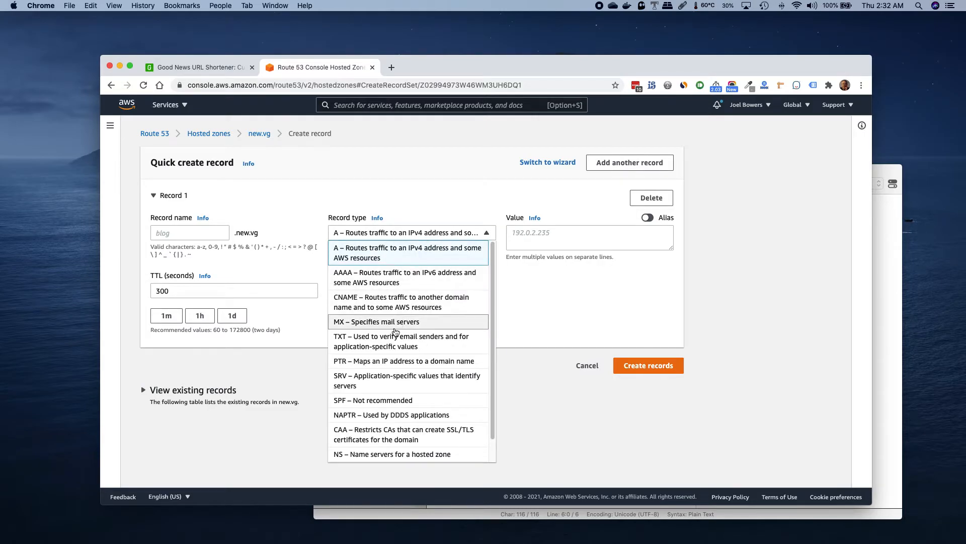
pyautogui.click(385, 302)
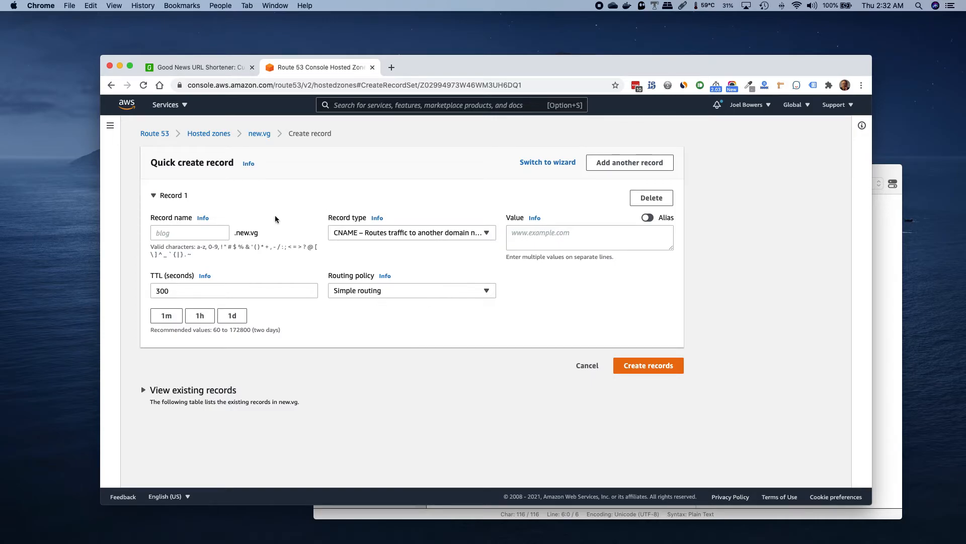
pyautogui.click(188, 233)
pyautogui.click(523, 233)
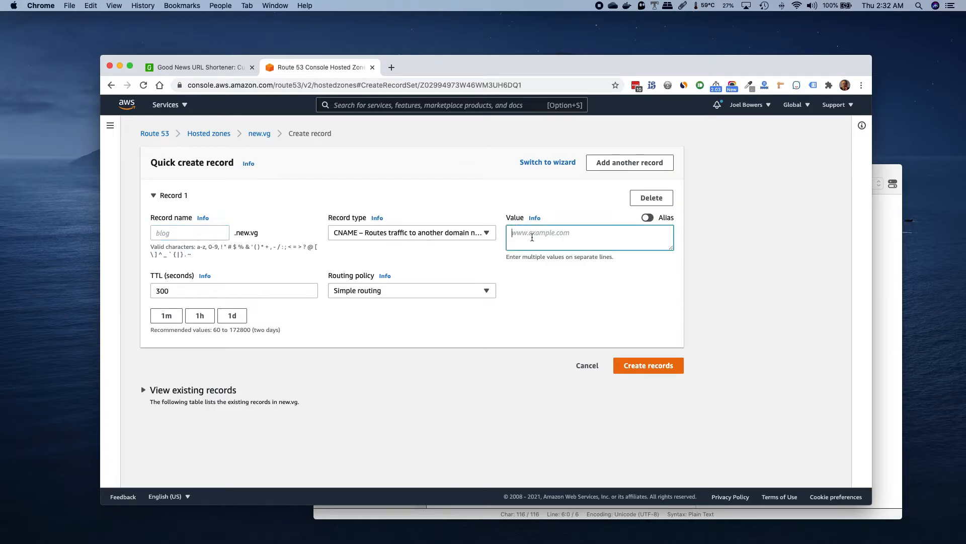
# Copy the validation name from the Tincta note into the CNAME record's name in Route 53
pyautogui.click(882, 376)
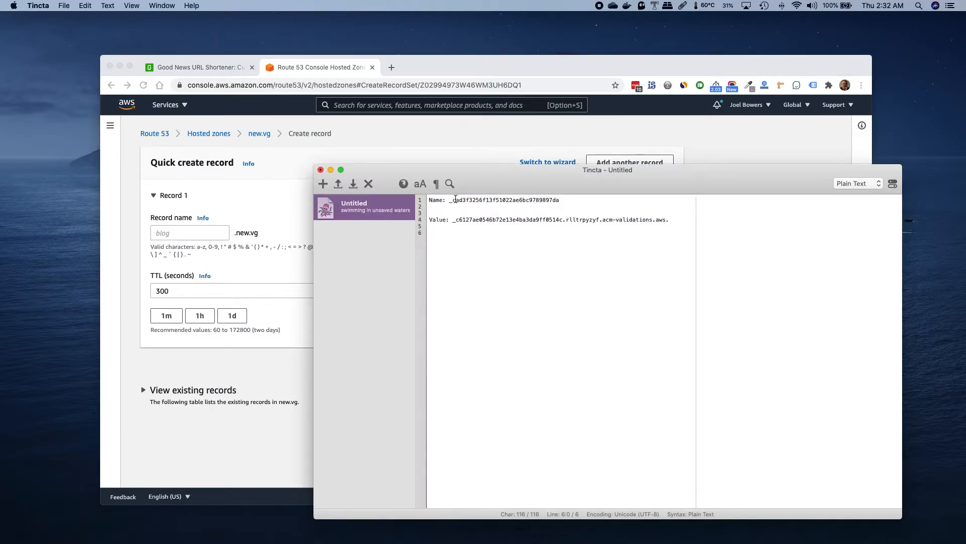
pyautogui.moveTo(449, 201); pyautogui.dragTo(560, 200)
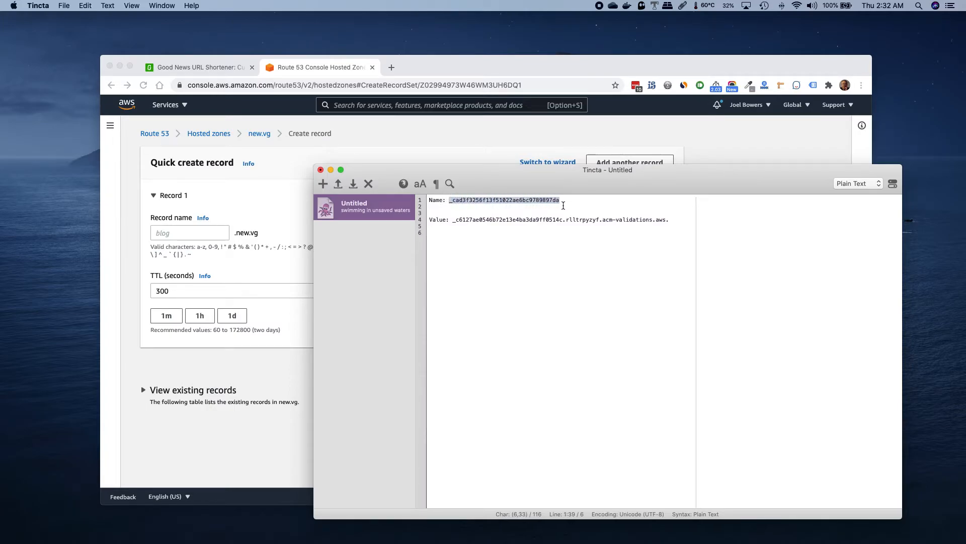
pyautogui.click(170, 237)
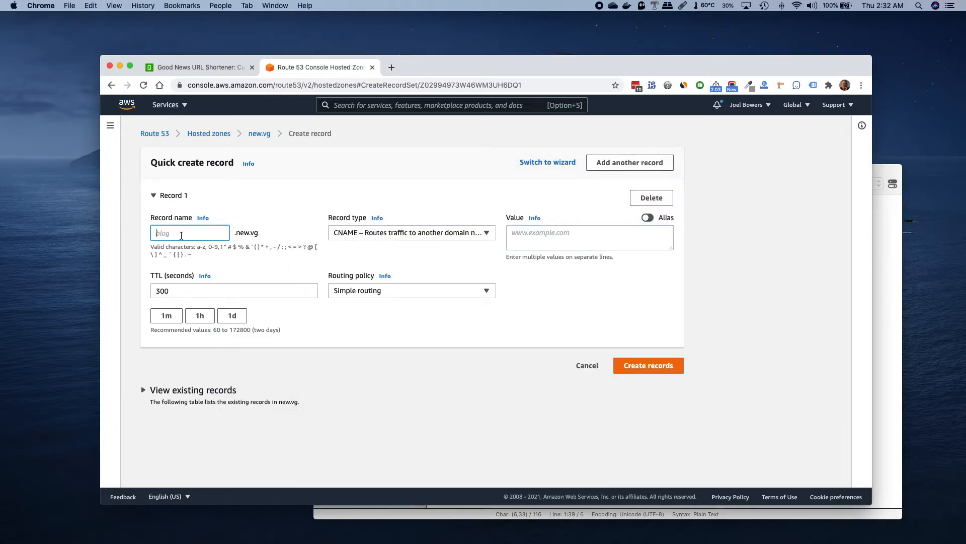
pyautogui.write('022ae6bc9789897da')
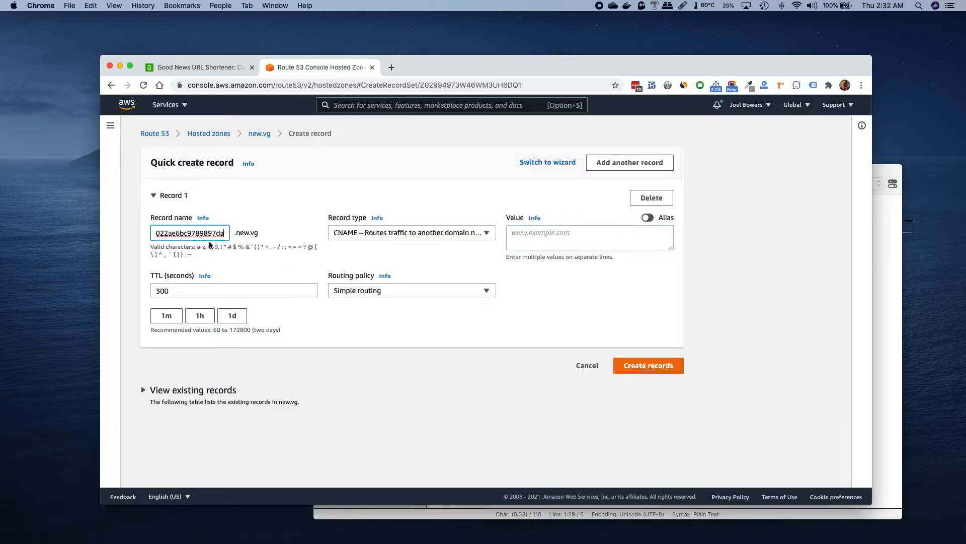
# Copy the acm-validations.aws value from the Tincta note into the CNAME record's value and create the record
pyautogui.click(882, 346)
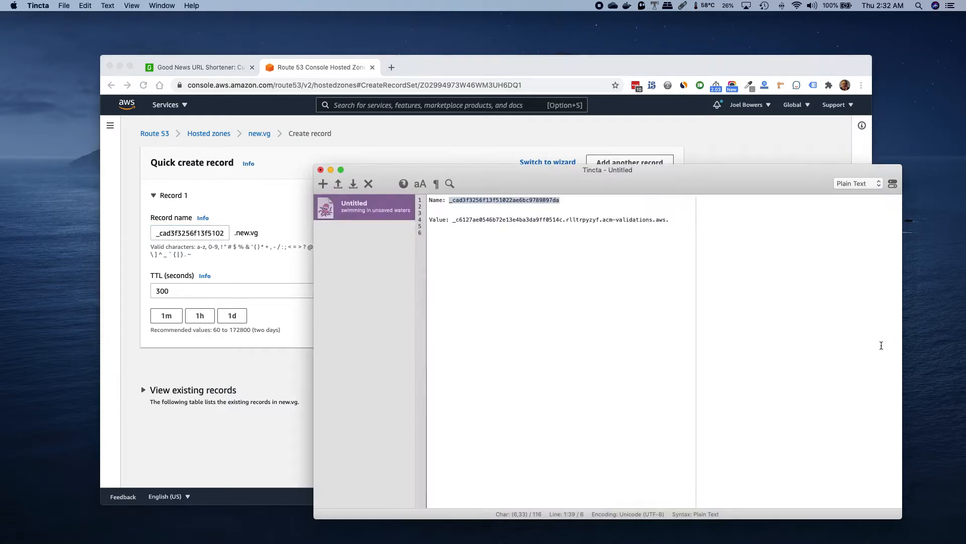
pyautogui.moveTo(452, 220); pyautogui.dragTo(679, 217)
pyautogui.press('super+c')
pyautogui.click(272, 224)
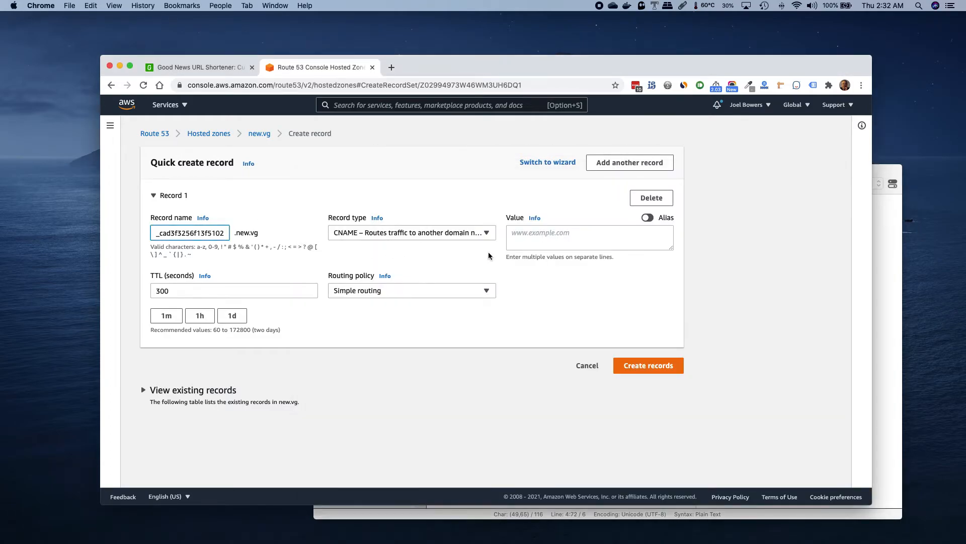
pyautogui.click(531, 236)
pyautogui.press('super+v')
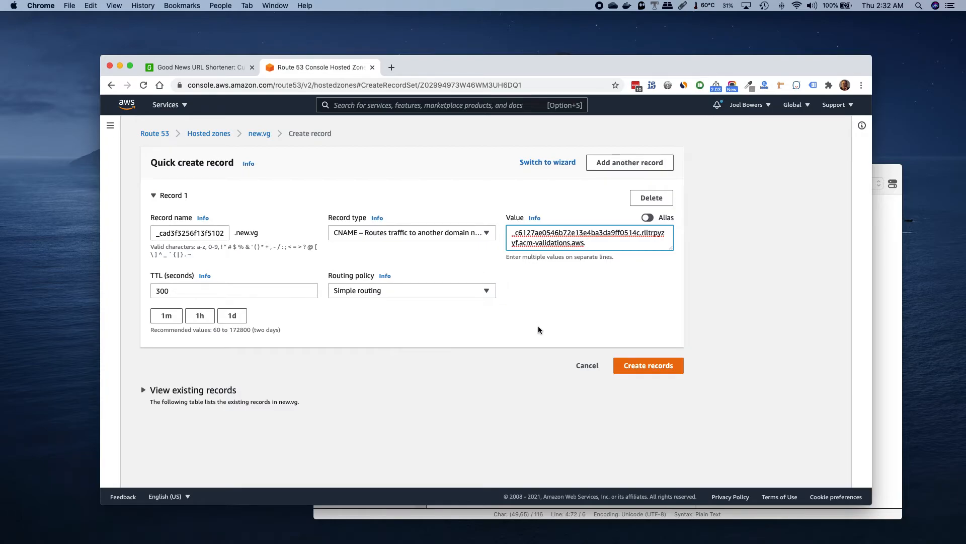
pyautogui.click(648, 366)
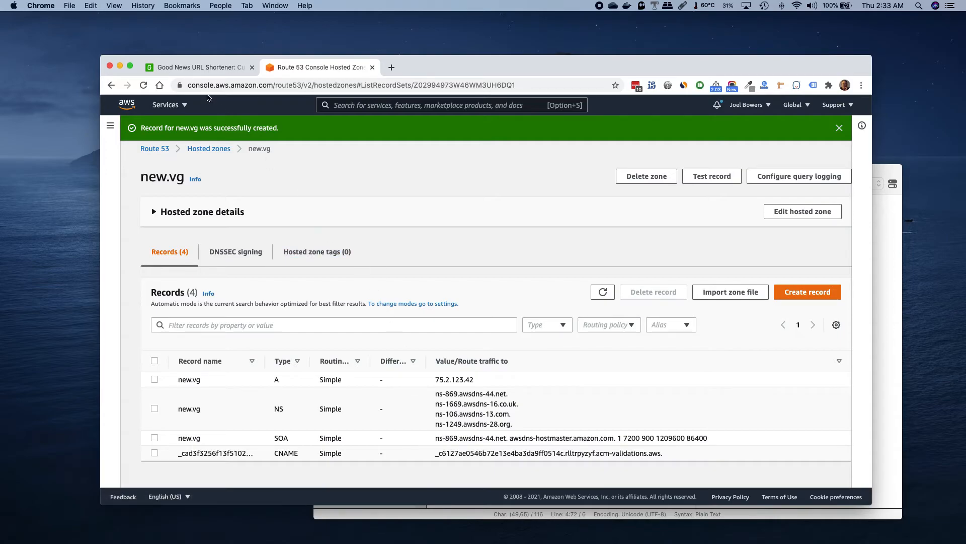
# Open the details of the timetheory short URL in Good News URL Shortener and copy its new.vg link
pyautogui.click(200, 76)
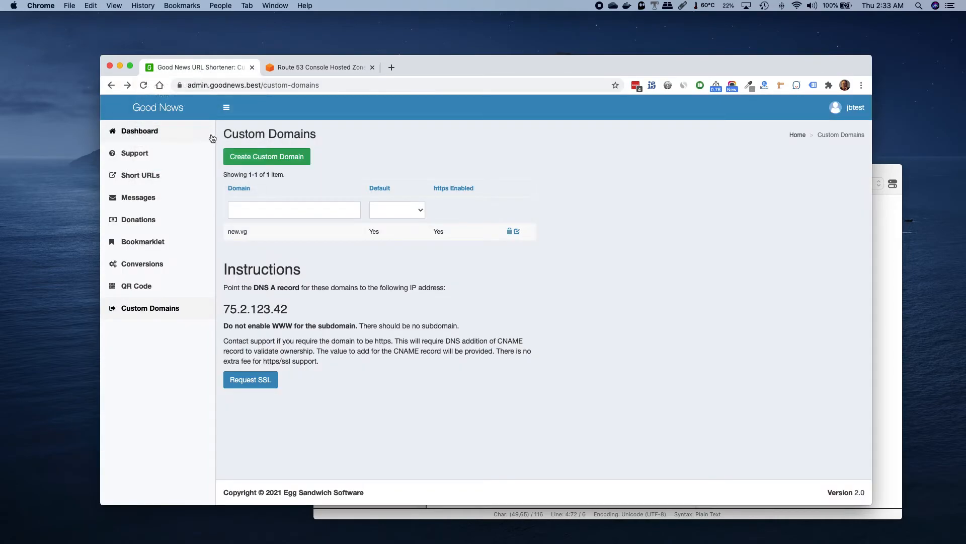
pyautogui.click(153, 180)
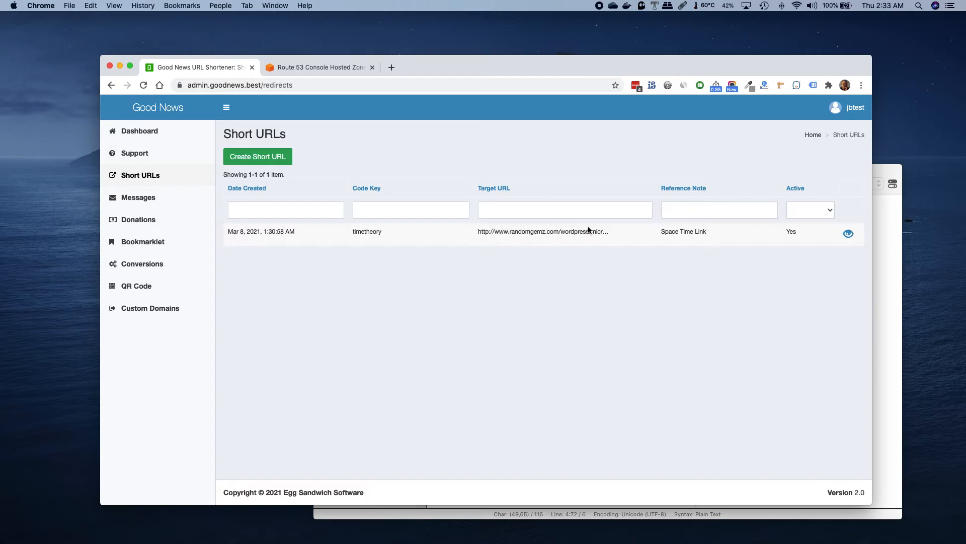
pyautogui.click(849, 235)
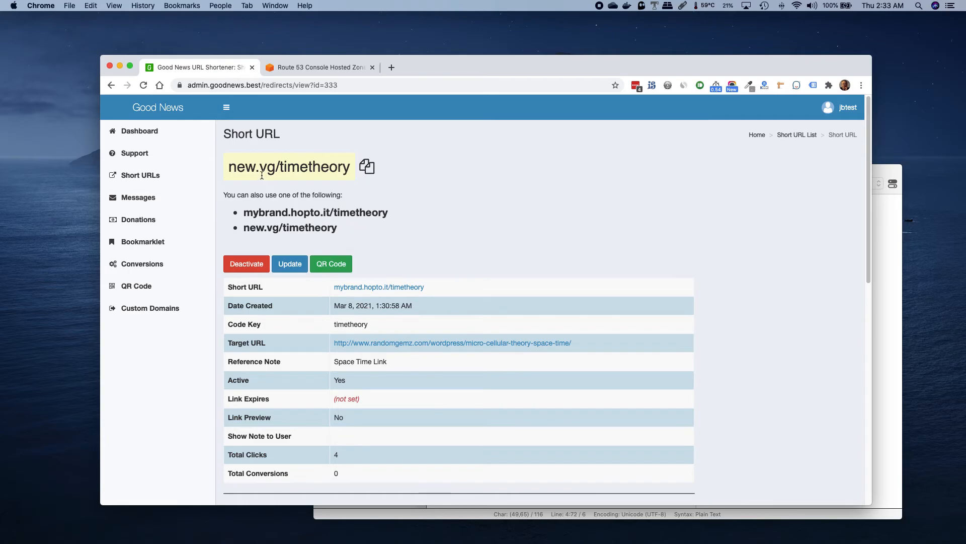
pyautogui.click(367, 170)
pyautogui.click(393, 67)
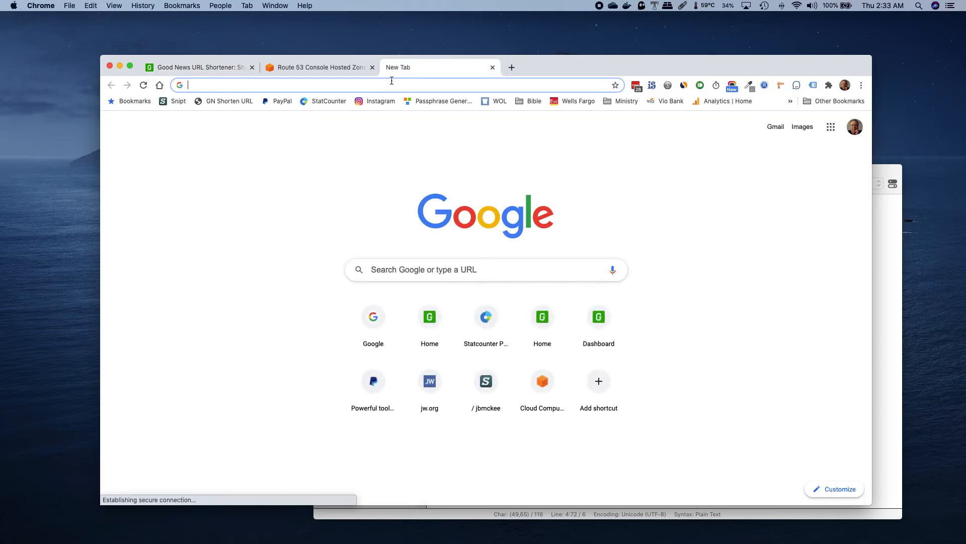
pyautogui.press('super+v')
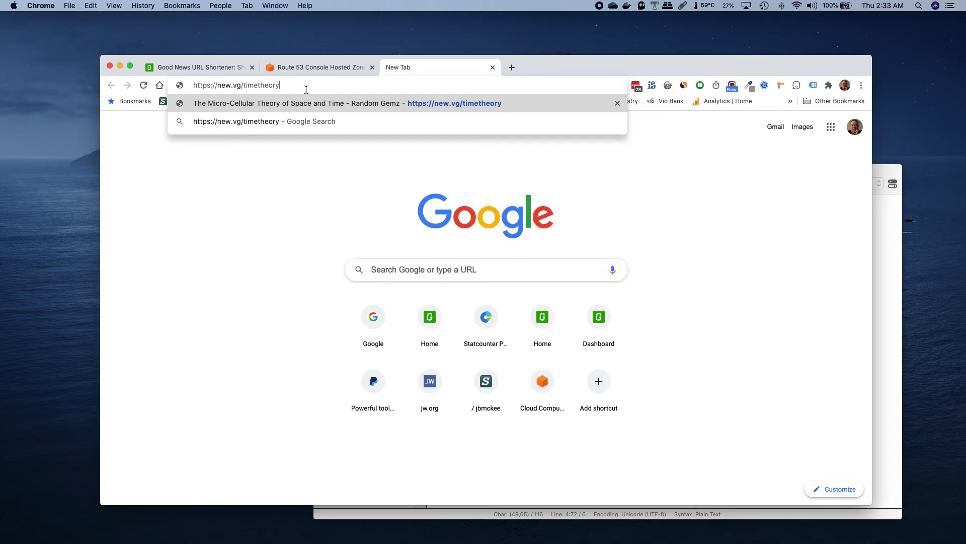
pyautogui.press('Return')
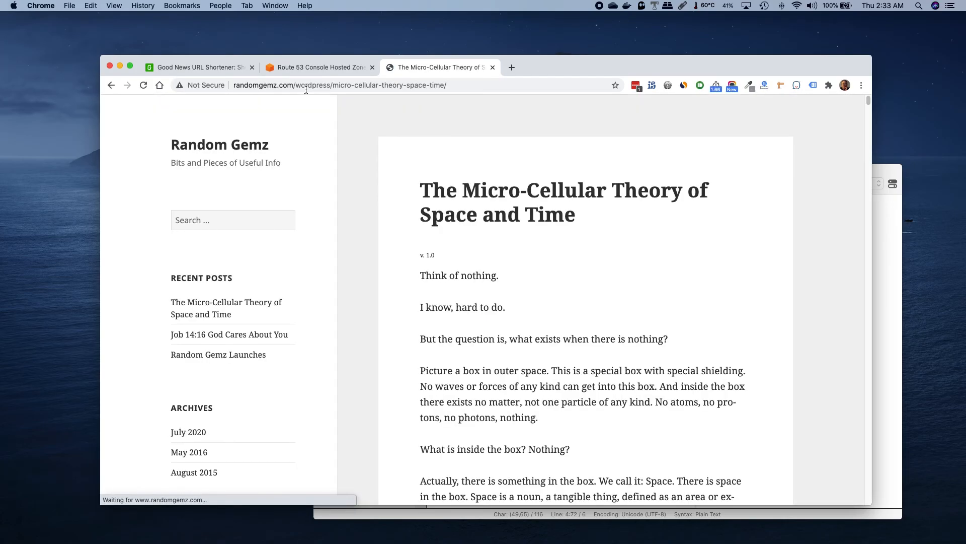